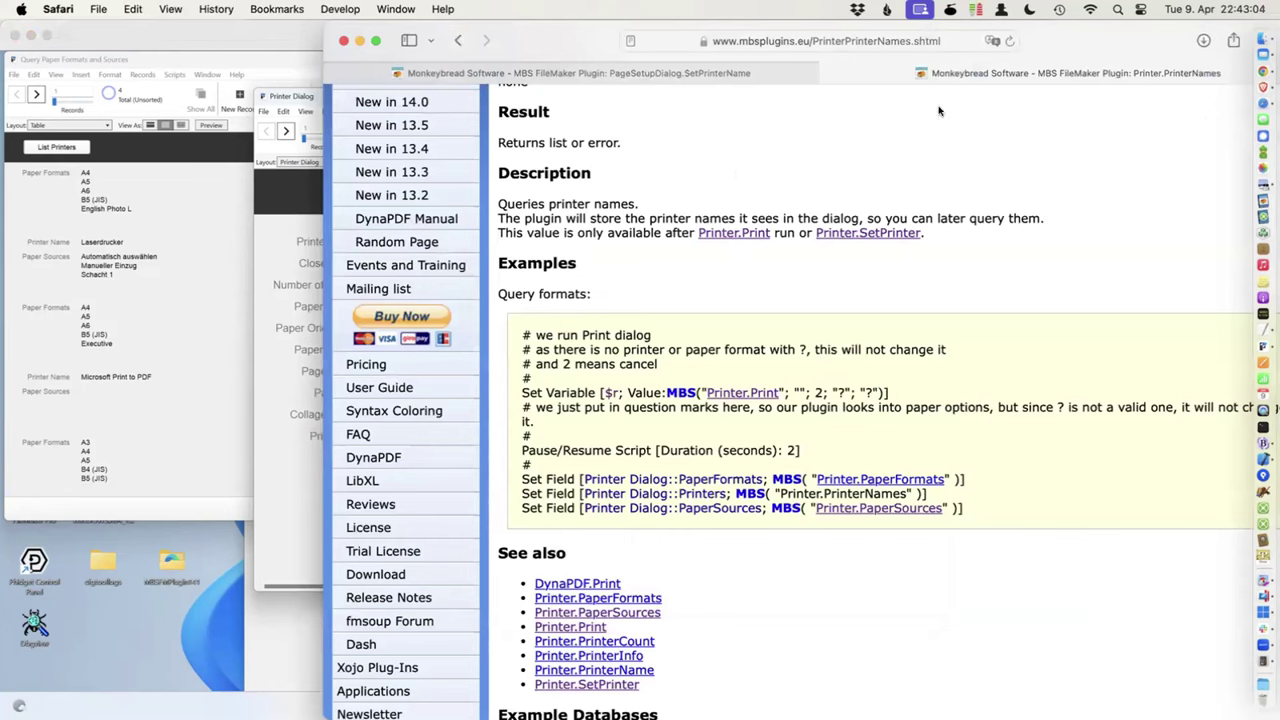
Switch to FileMaker Pro and enter Get(SystemPlatform) as a new watch expression in the Data Viewer
left_click(1262, 346)
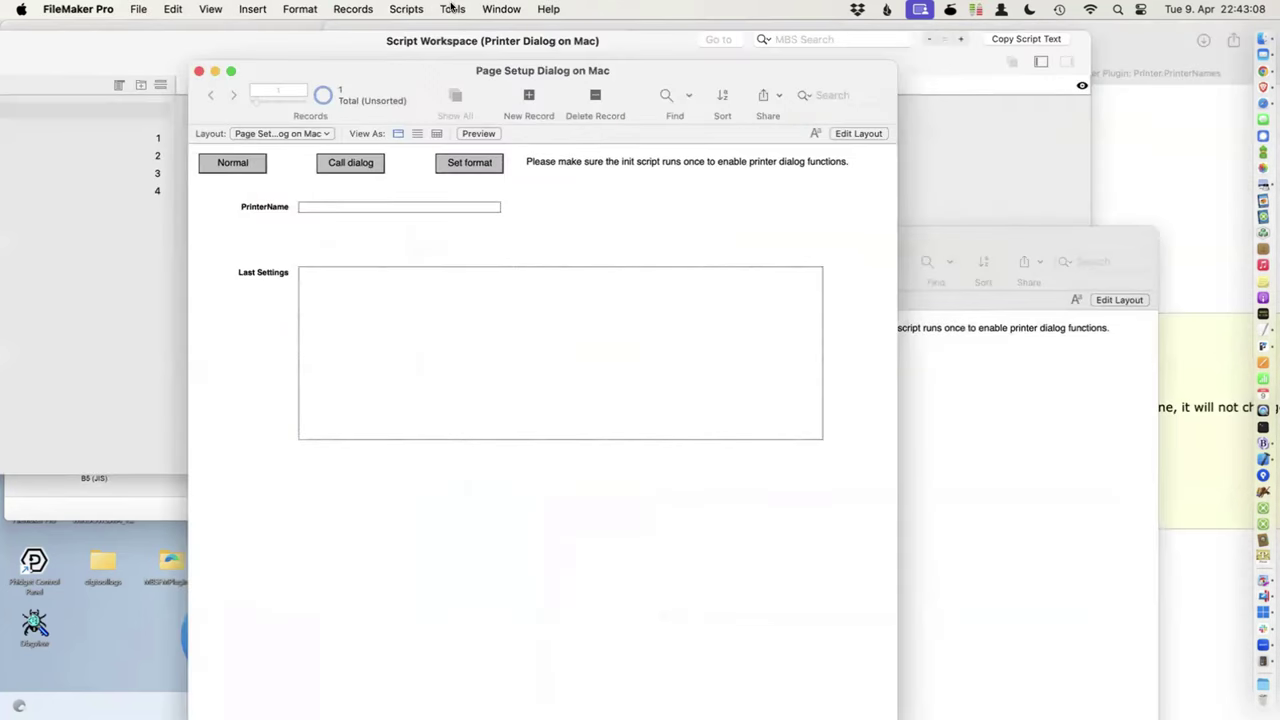
left_click(452, 9)
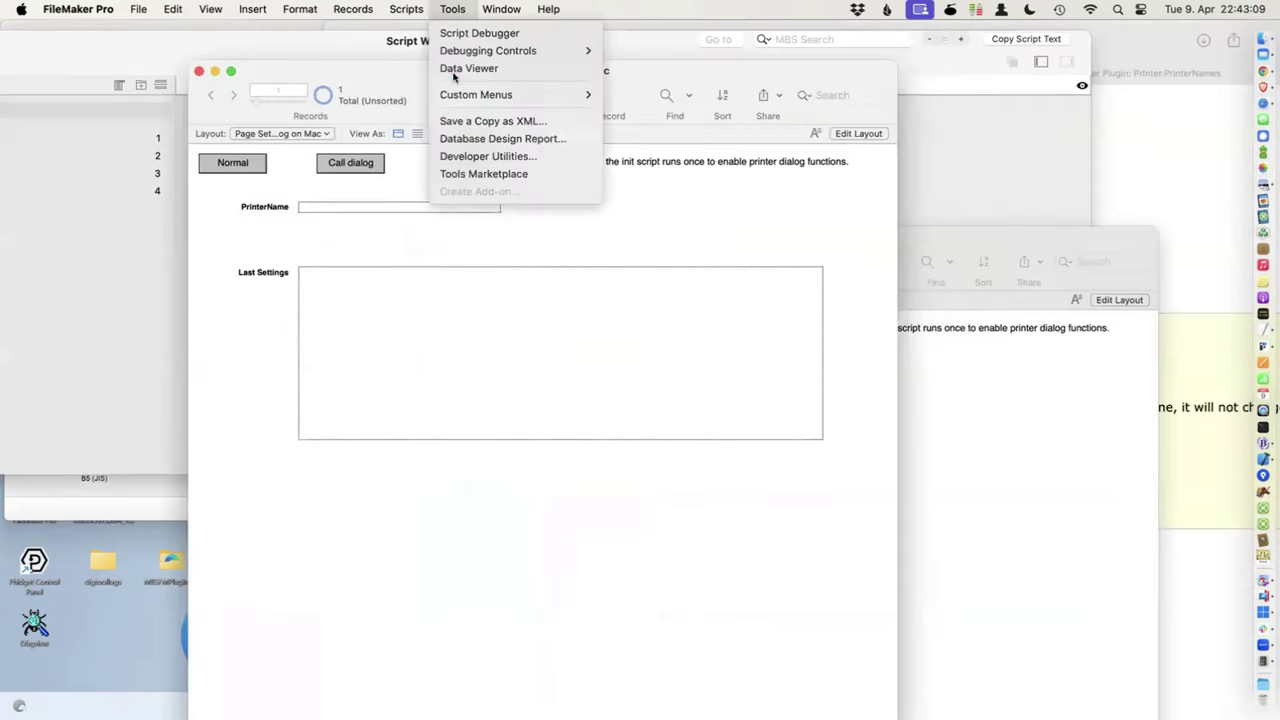
left_click(458, 64)
left_click(1127, 433)
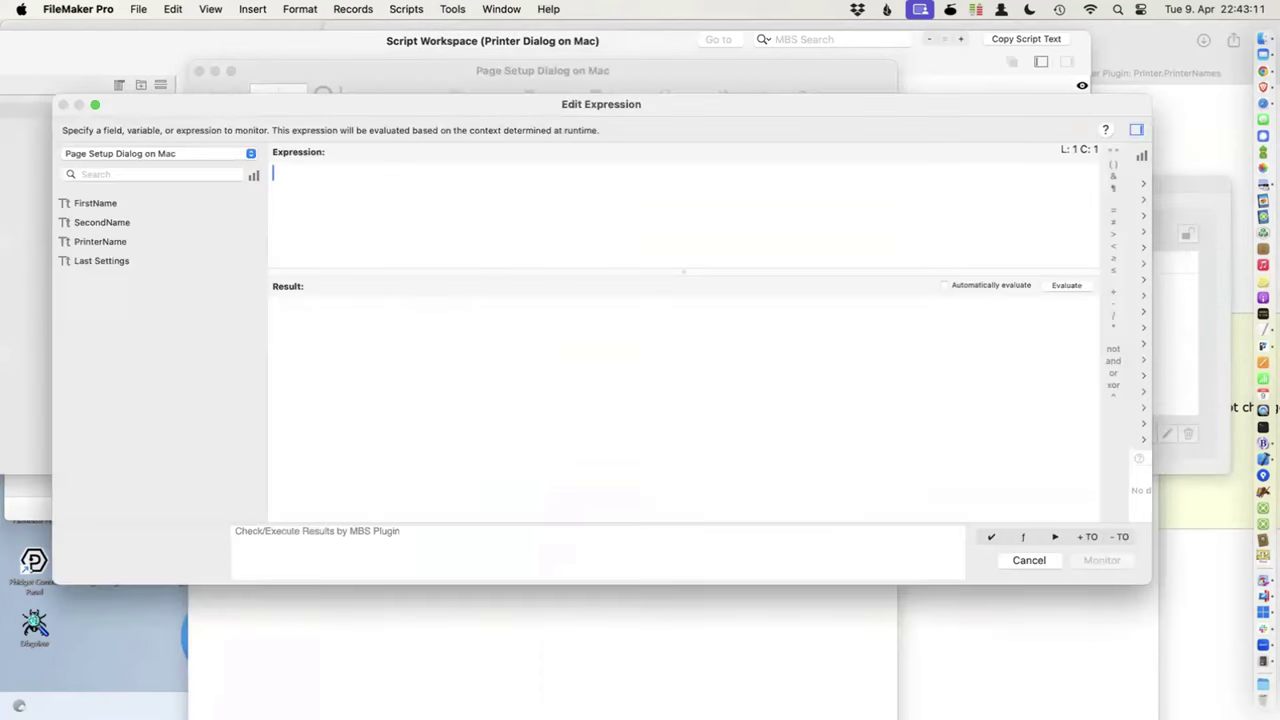
type("Get(v")
key("BackSpace")
type("platfo")
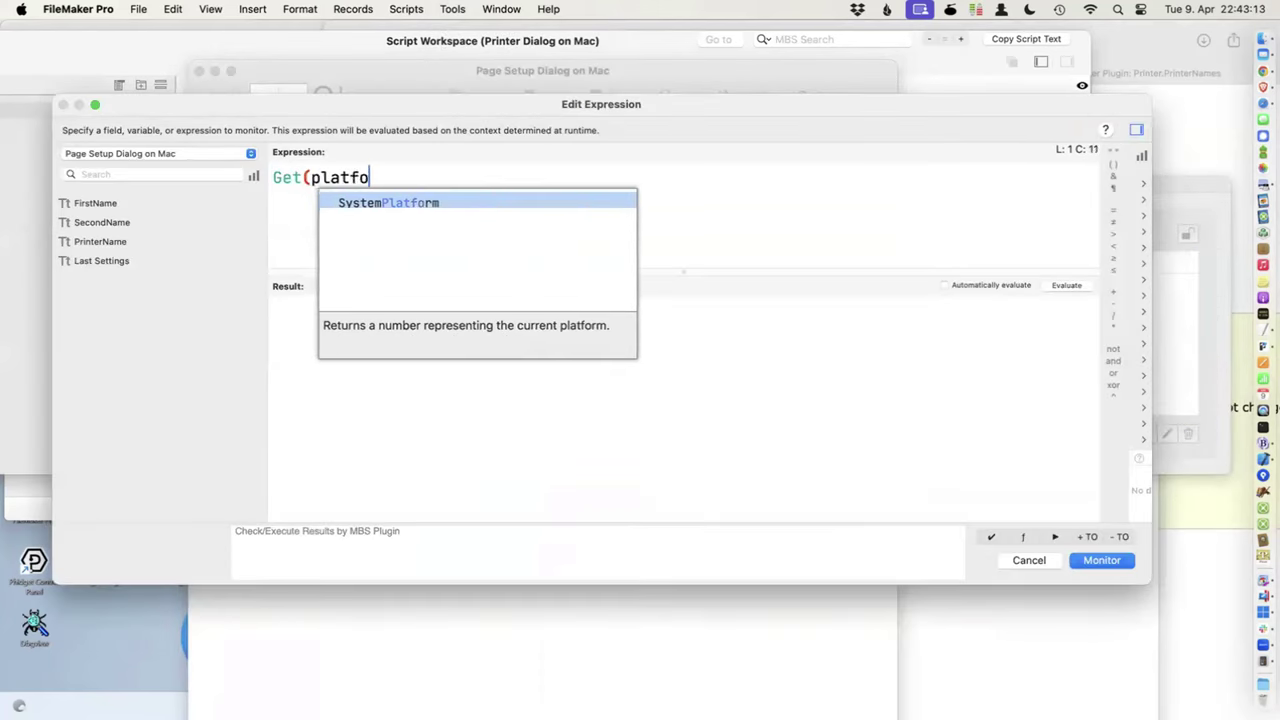
key("Return")
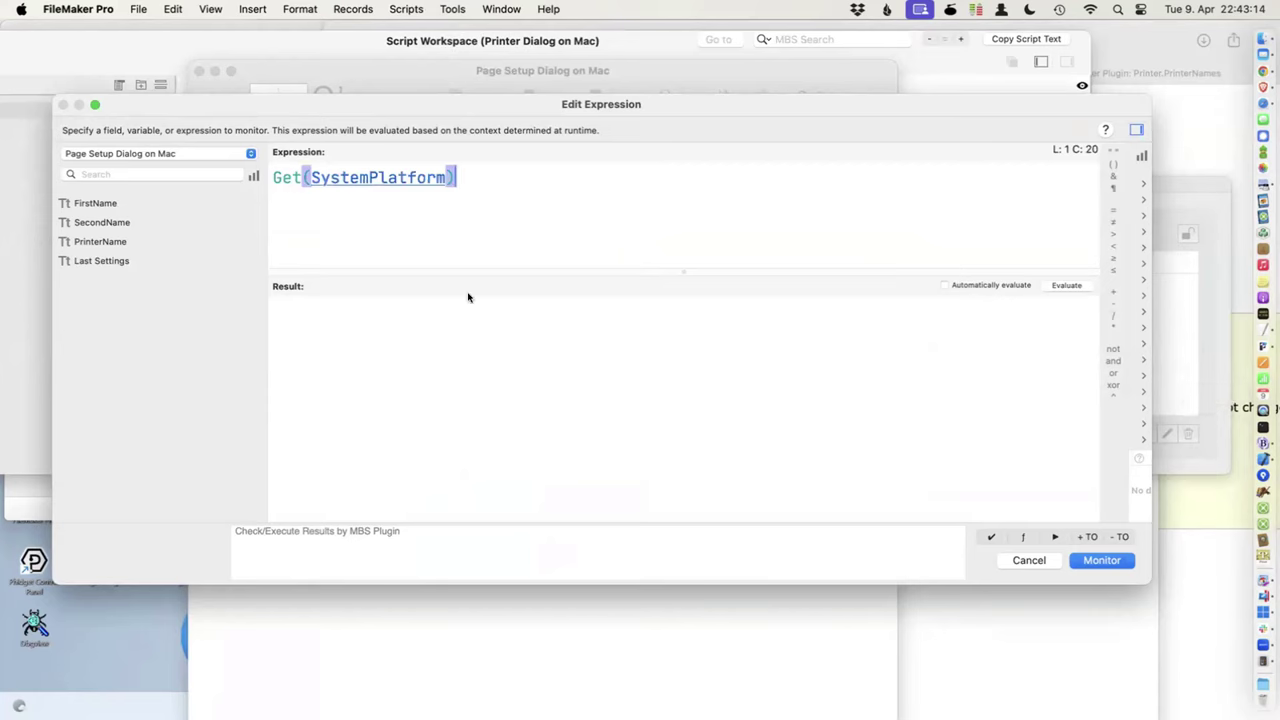
Open the Claris help page for Get(SystemPlatform) and examine the return value for each platform, especially Windows
left_click(378, 177)
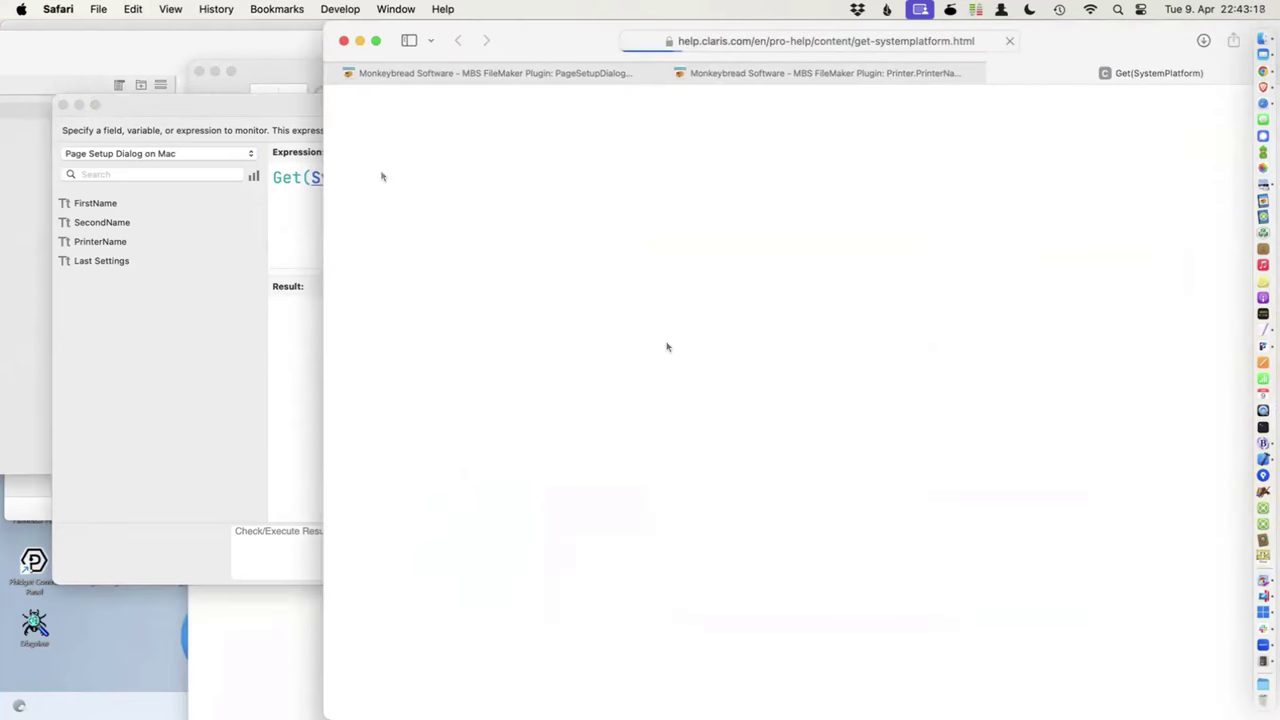
scroll(669, 346, "down", 5)
scroll(694, 432, "up", 1)
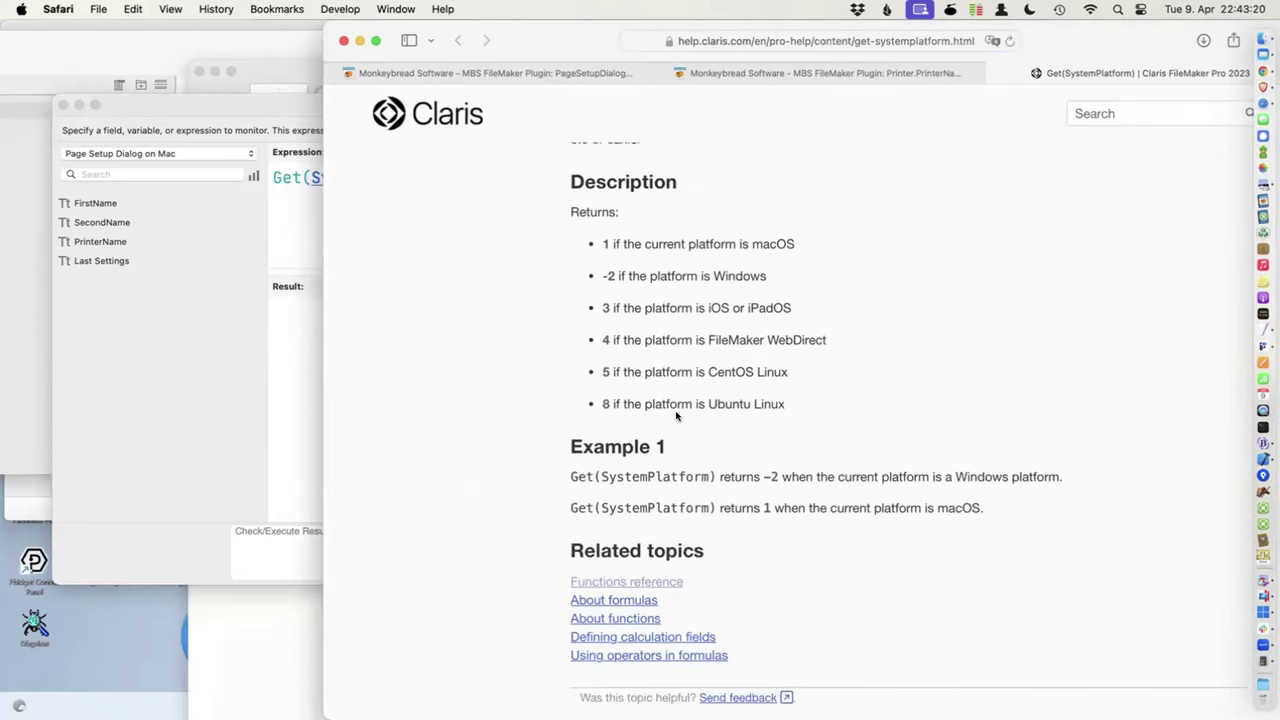
left_click_drag(589, 277, 643, 274)
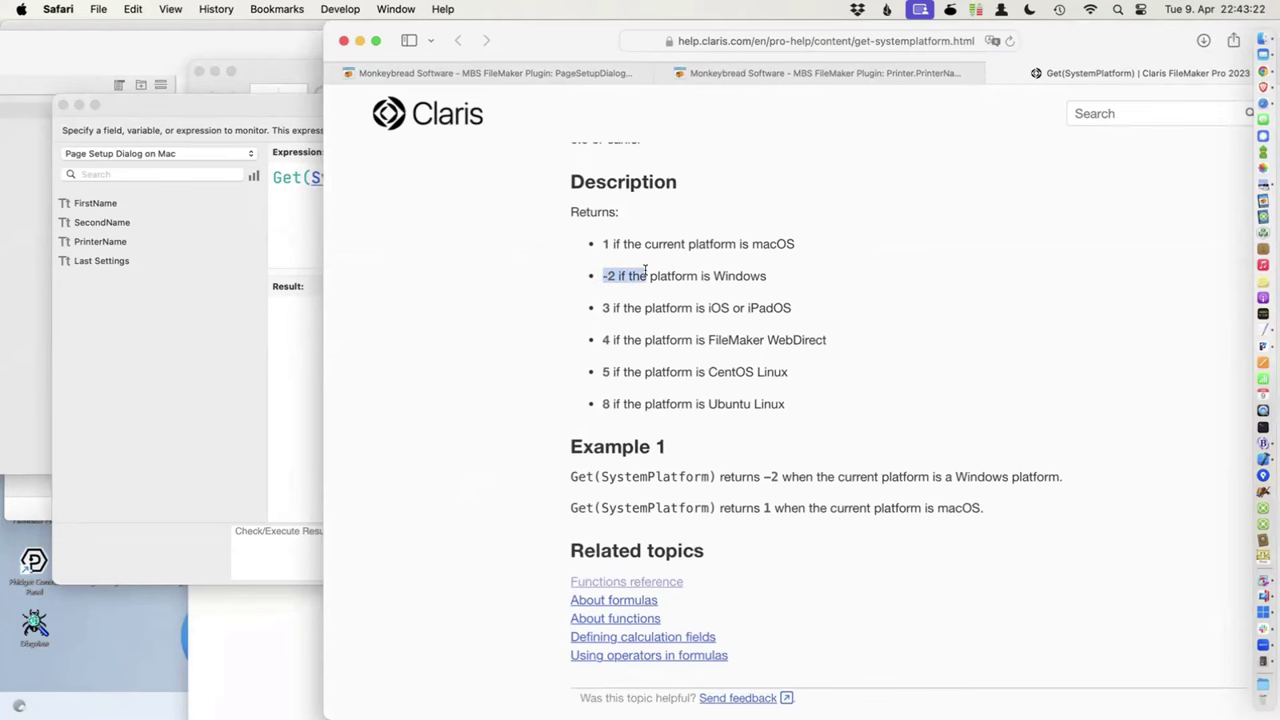
scroll(670, 278, "up", 1)
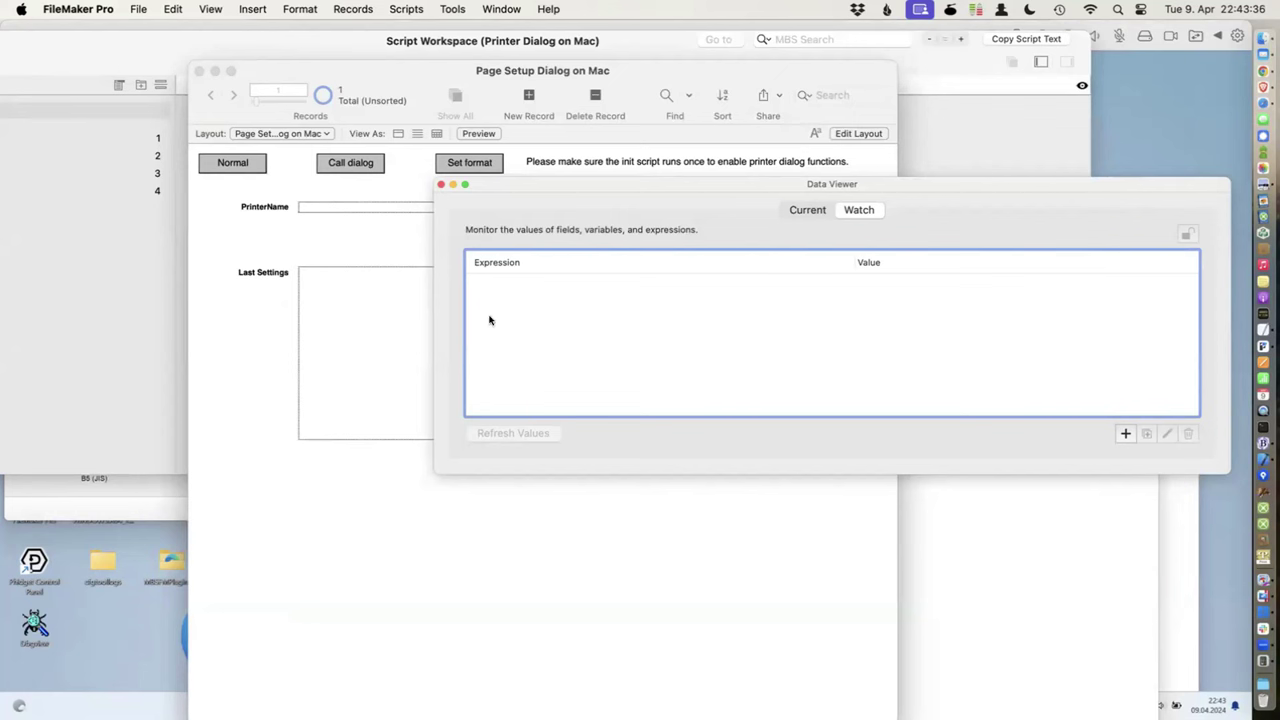
Close the Data Viewer, move the Page Setup Dialog on Mac window aside and switch to the Windows 11 virtual machine
left_click(441, 184)
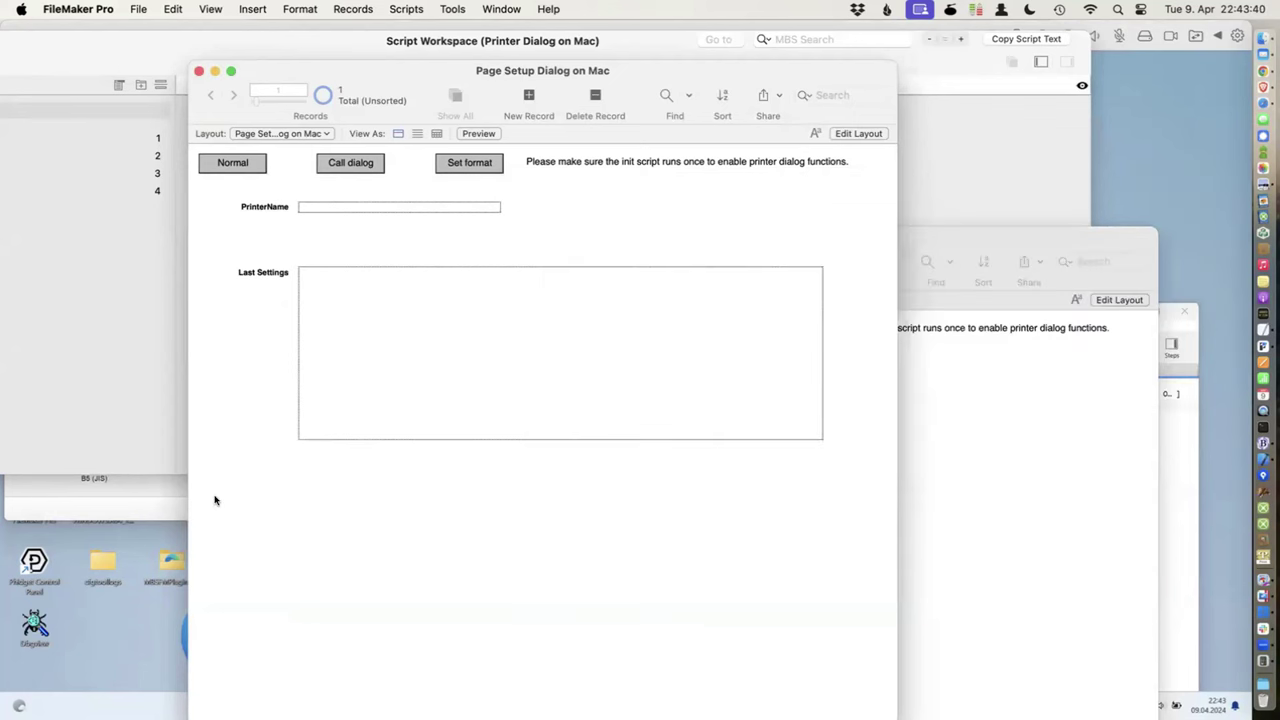
left_click_drag(790, 71, 1018, 66)
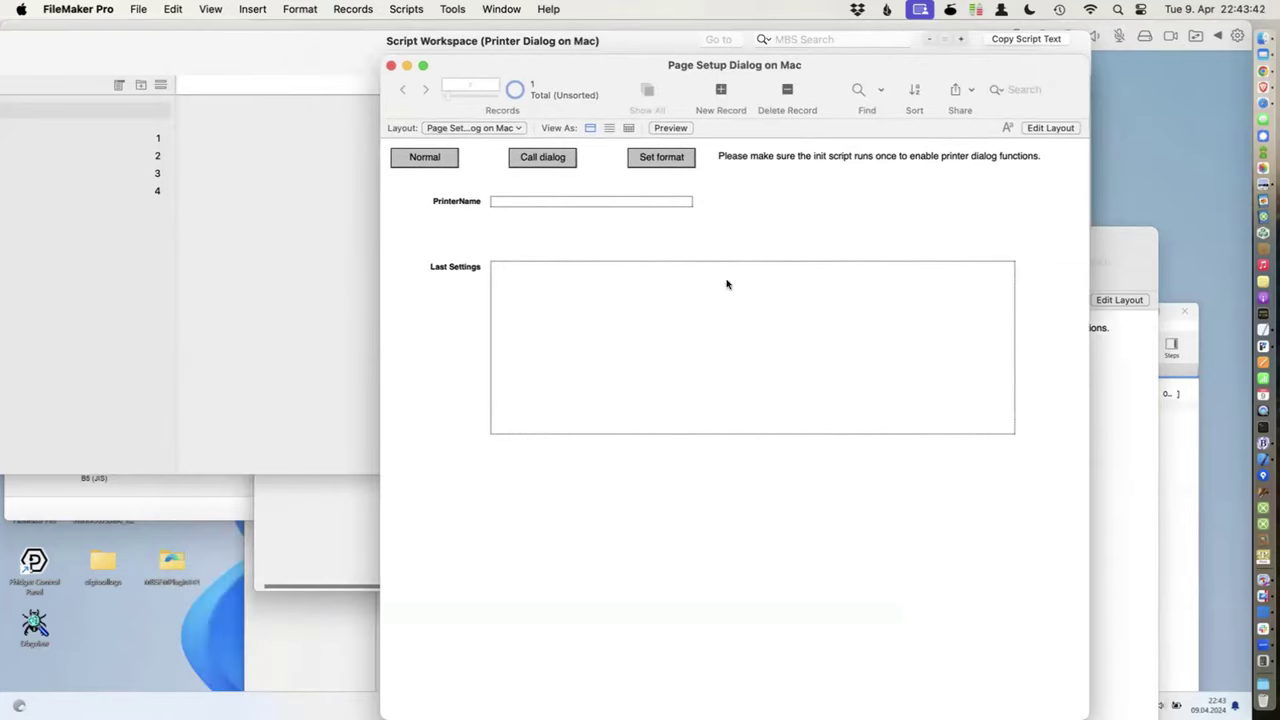
left_click(180, 560)
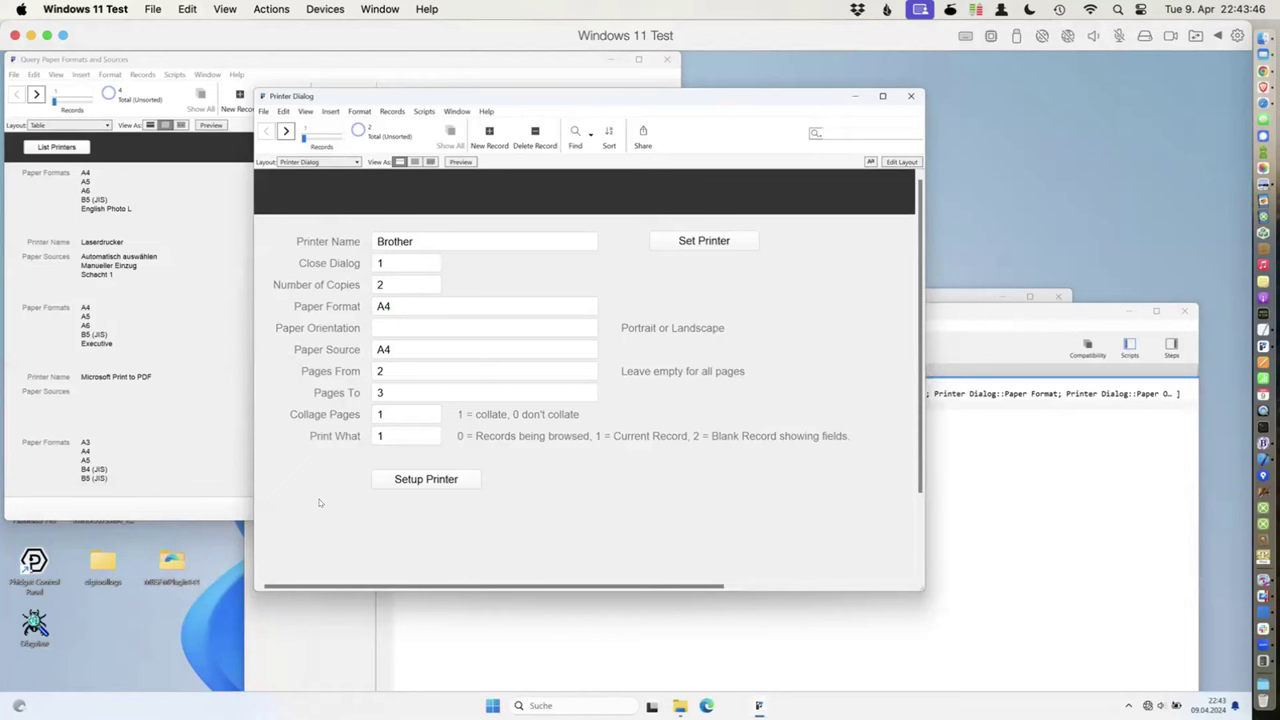
Copy the printer name Microsoft Print to PDF from the printer list into the Printer Dialog record's Printer Name field
left_click(153, 377)
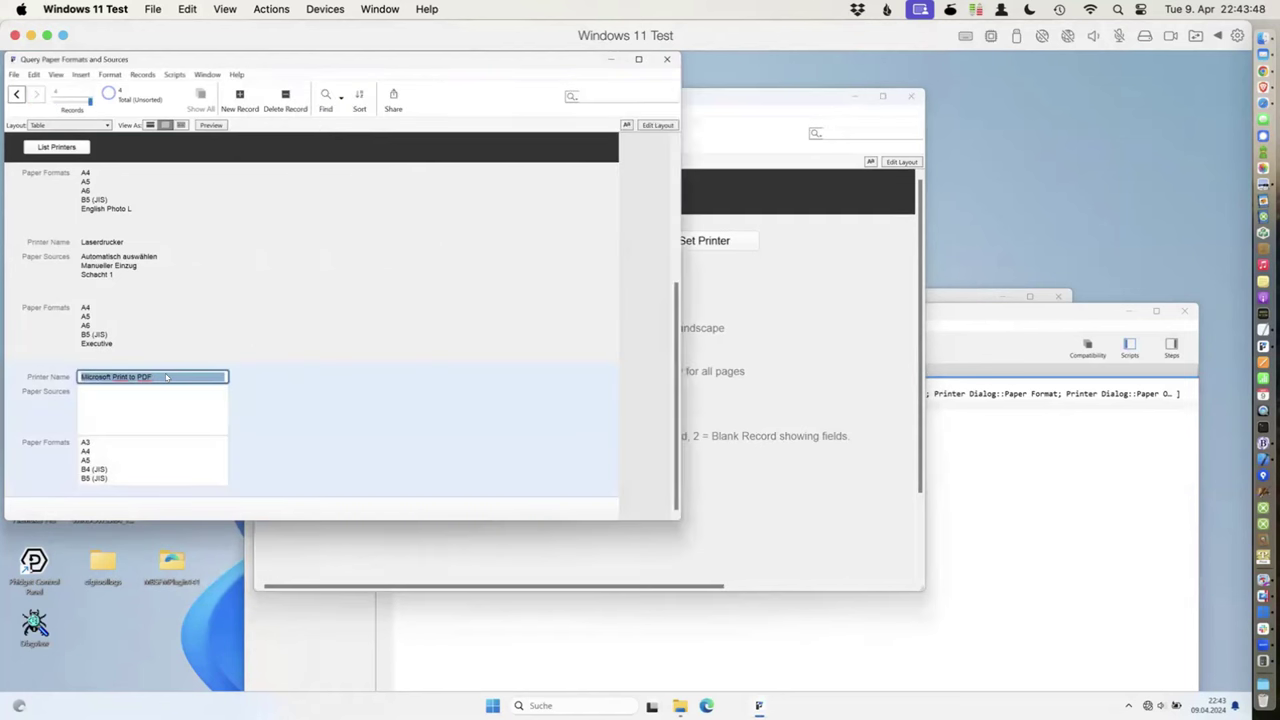
left_click(94, 377)
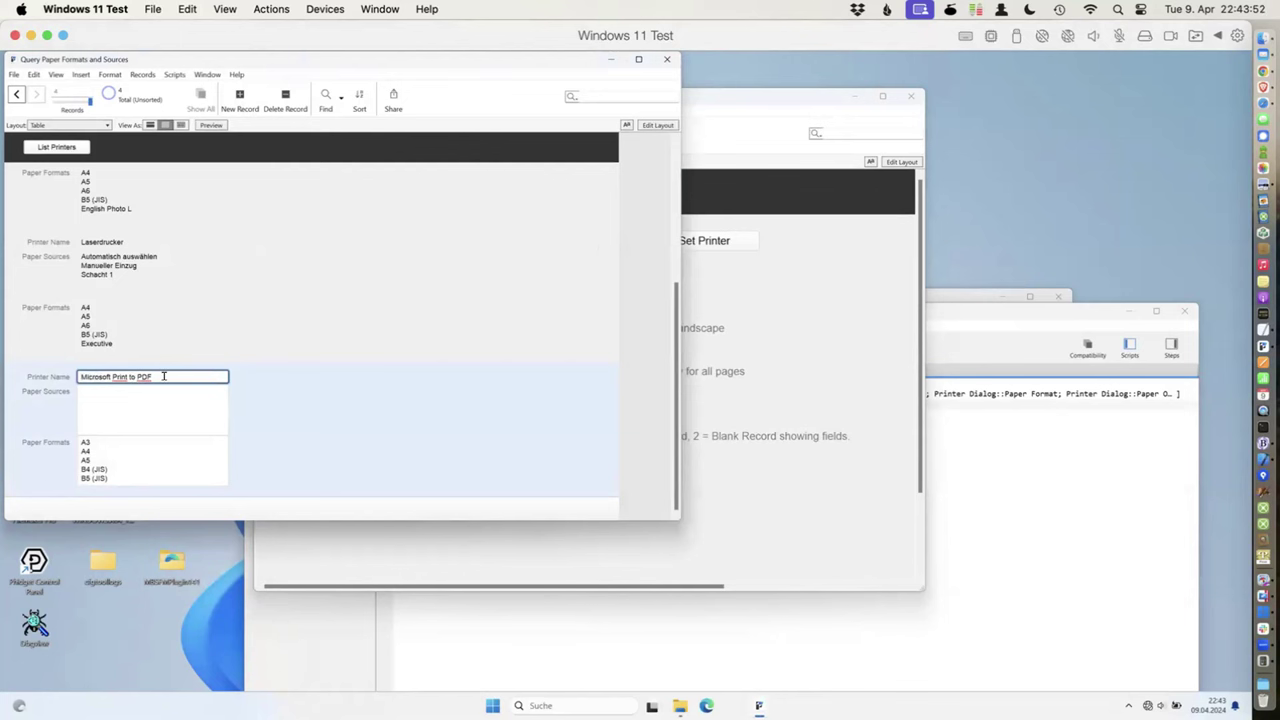
left_click(748, 521)
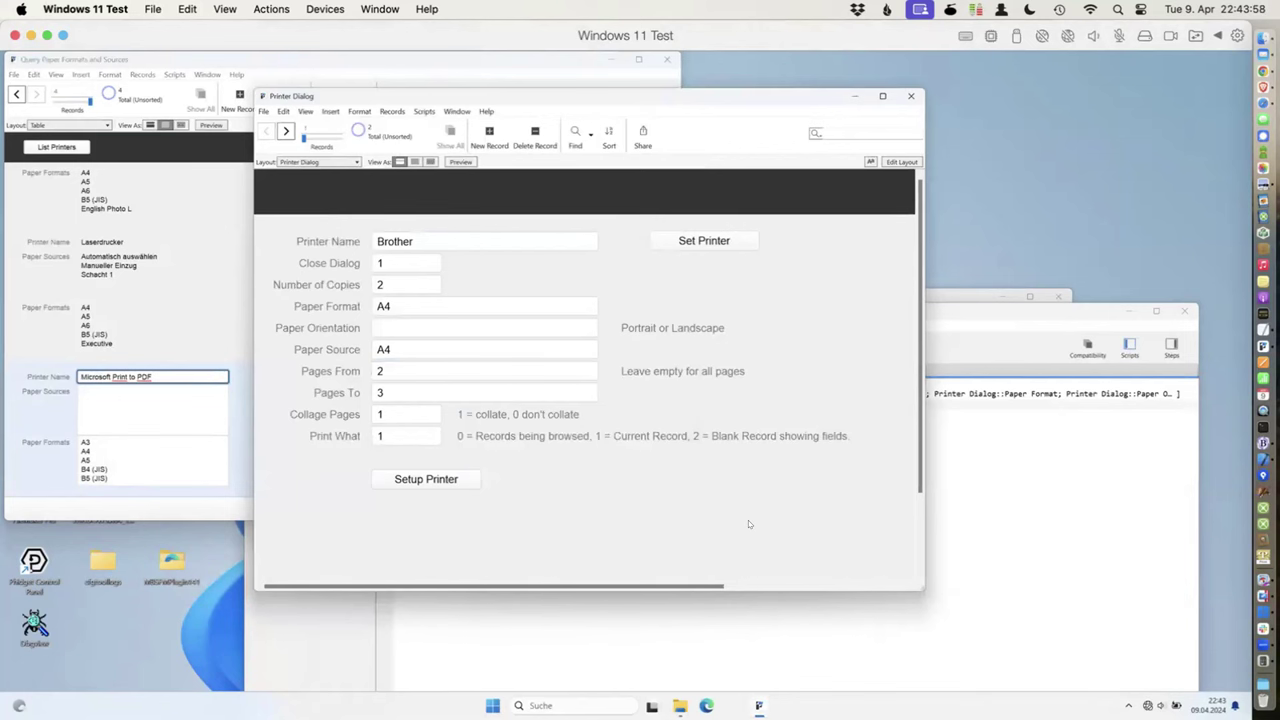
left_click(160, 376)
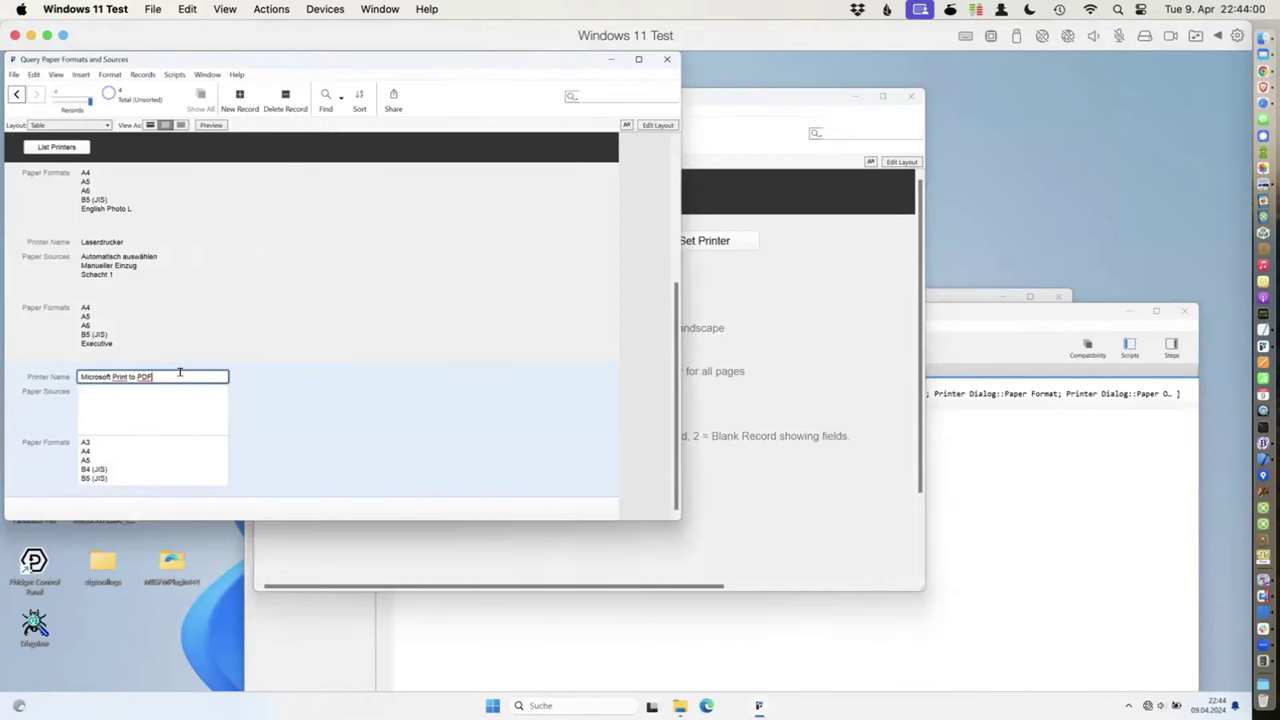
triple_click(178, 376)
key("ctrl+c")
left_click(776, 346)
double_click(444, 241)
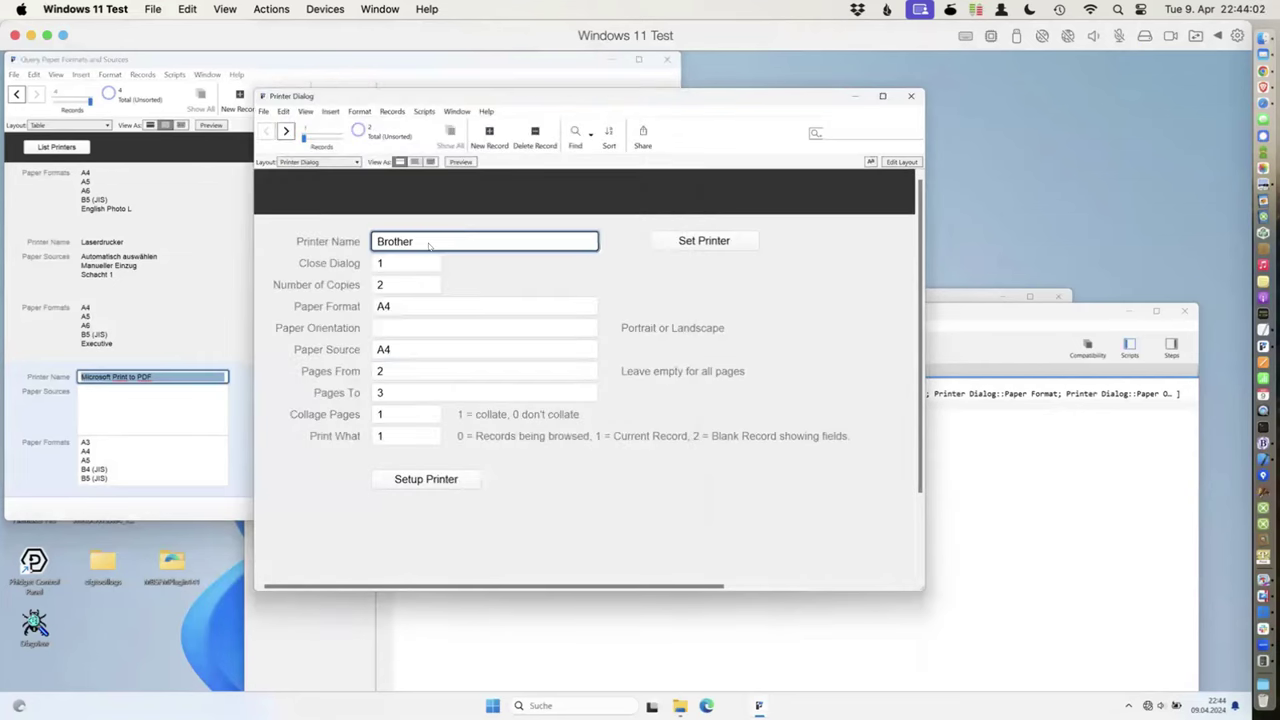
key("ctrl+v")
left_click(690, 285)
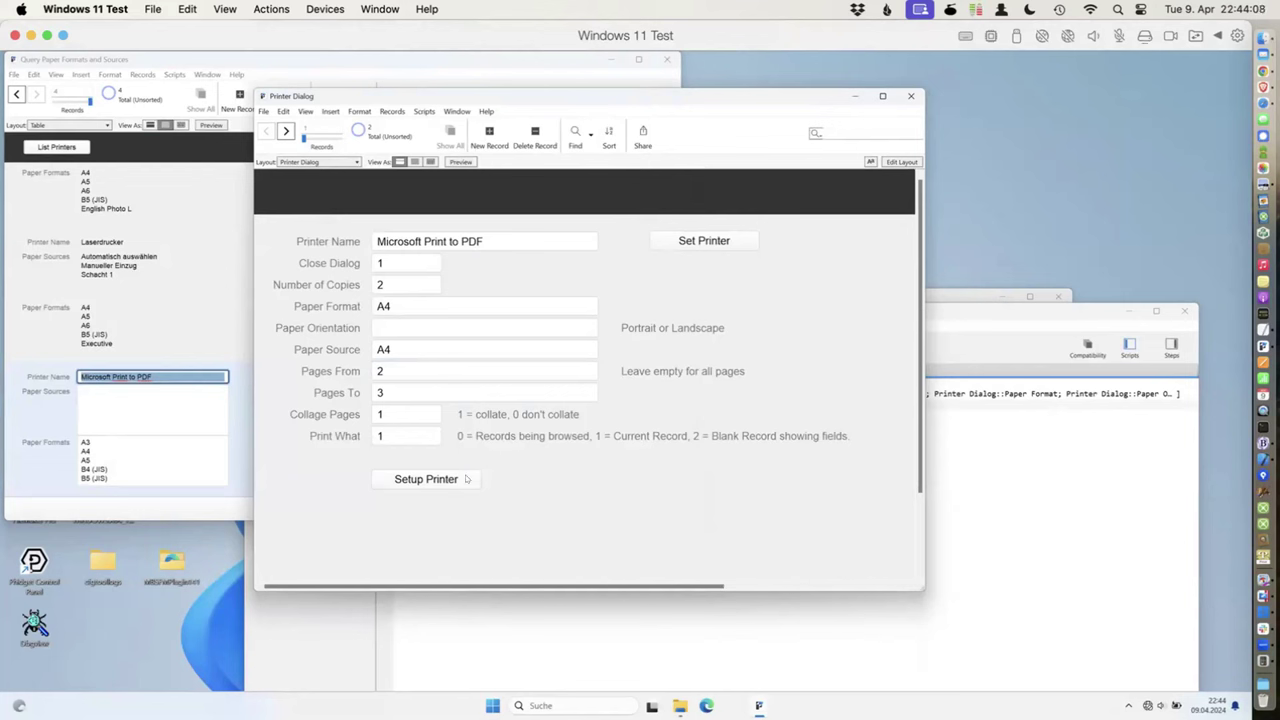
left_click(417, 111)
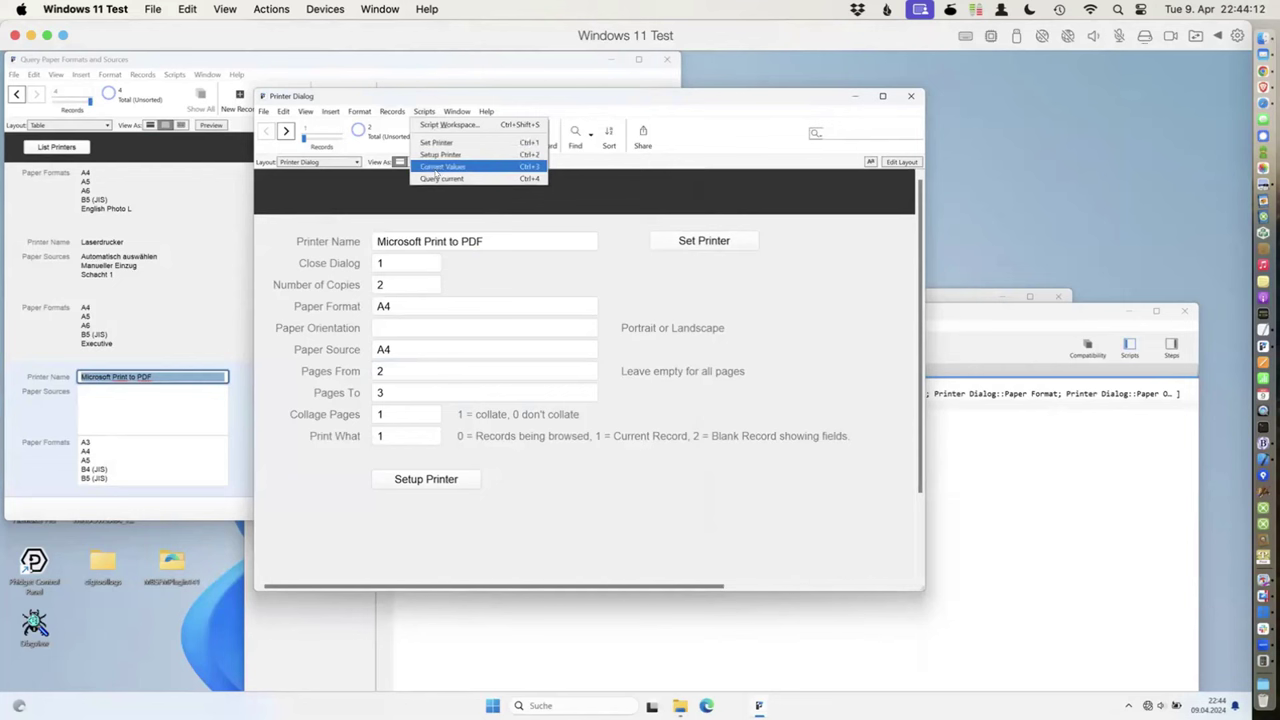
left_click(670, 287)
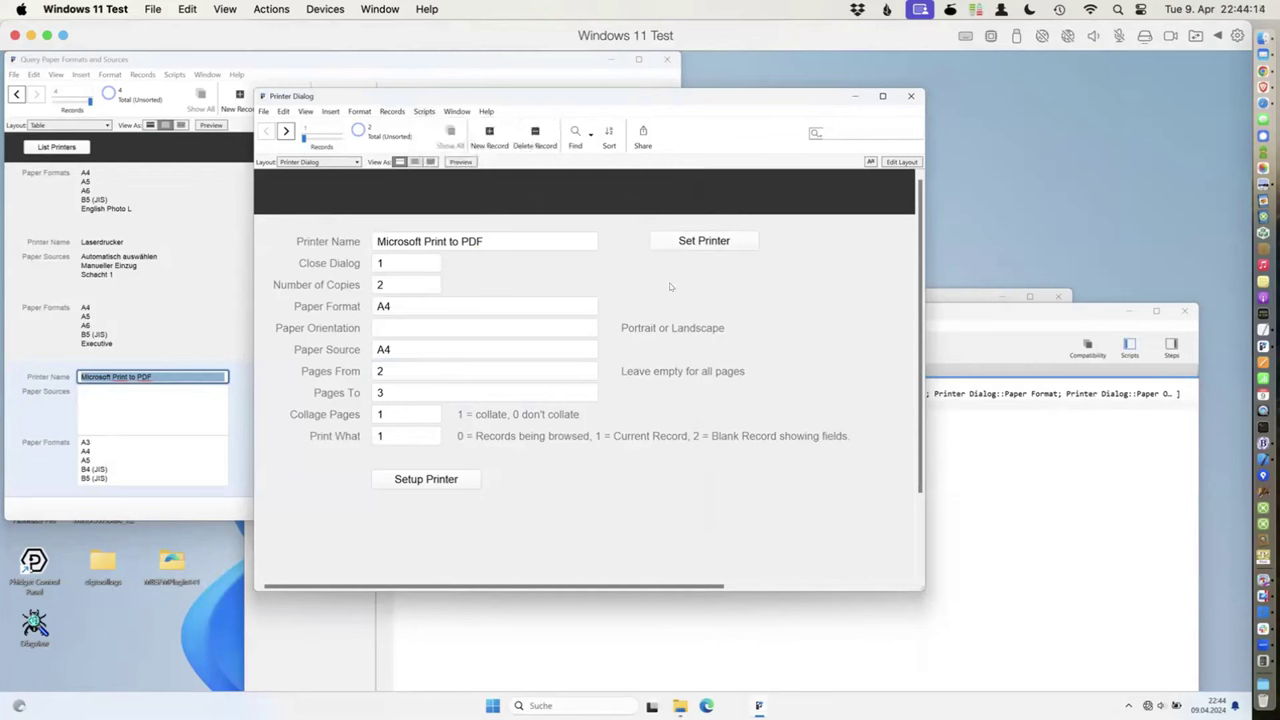
Print the current Printer Dialog record with Microsoft Print to PDF and save the output as the PDF document test in Documents
left_click(262, 111)
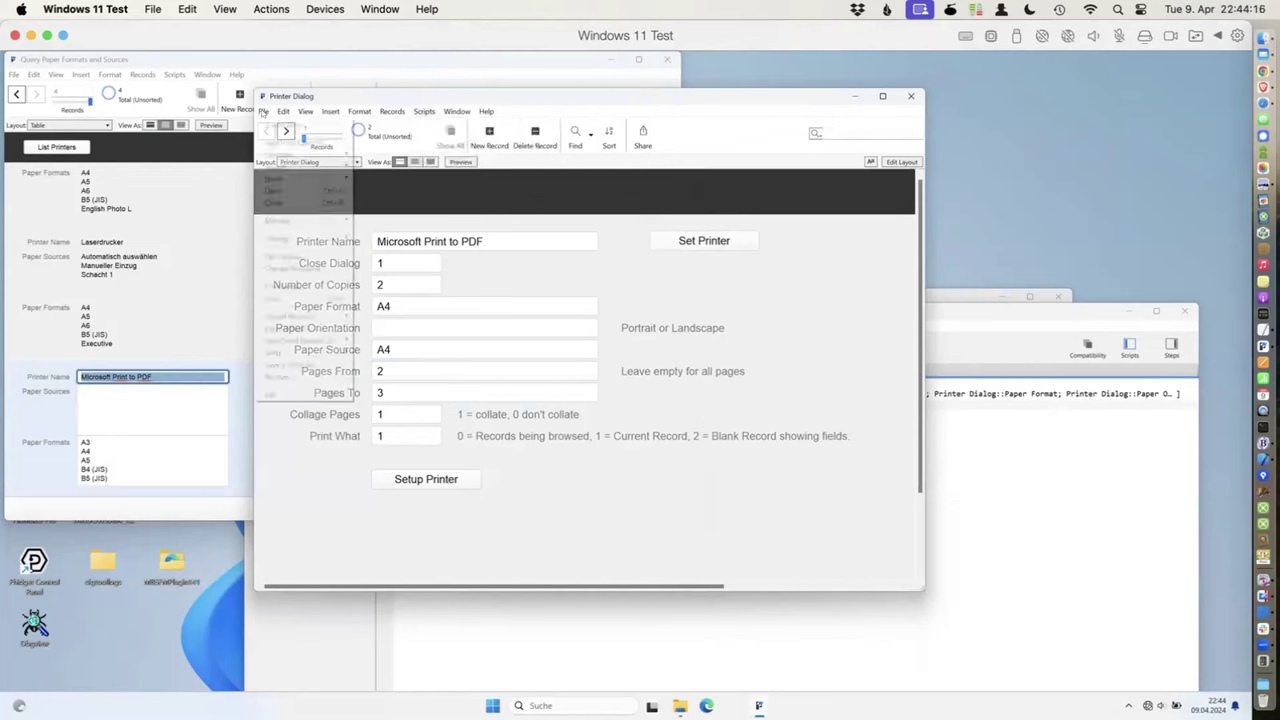
left_click(300, 297)
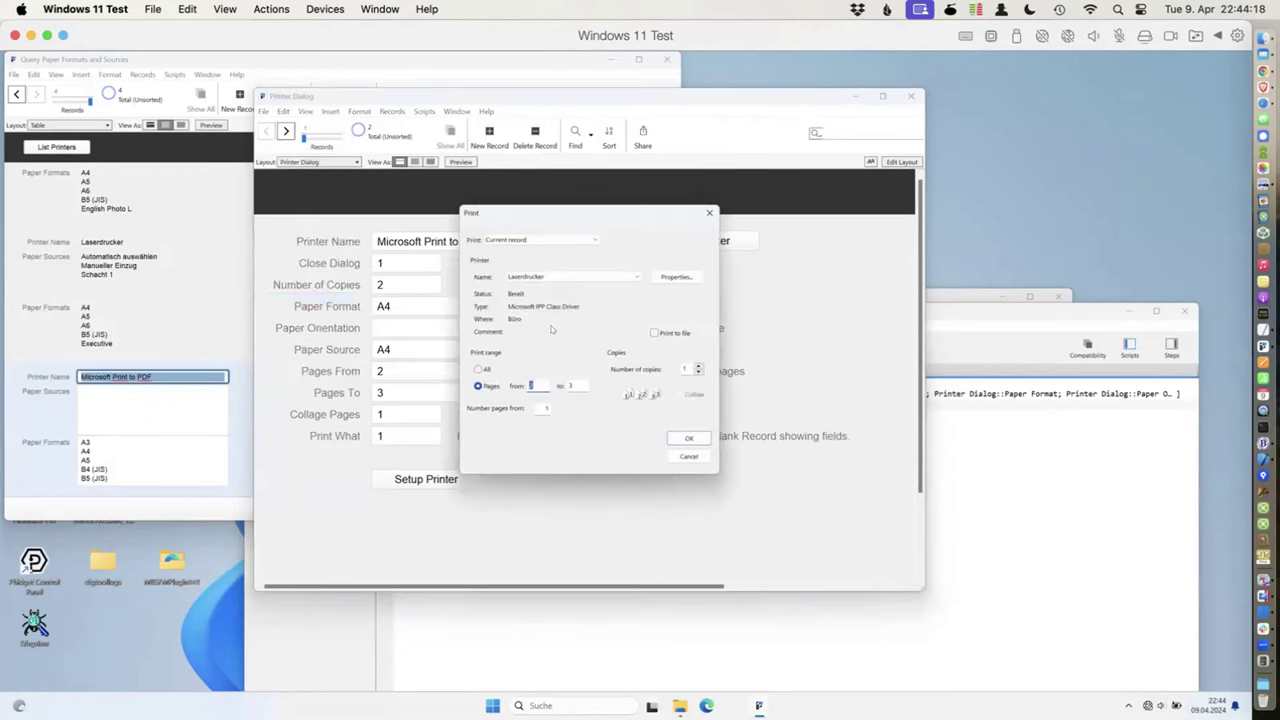
left_click(540, 277)
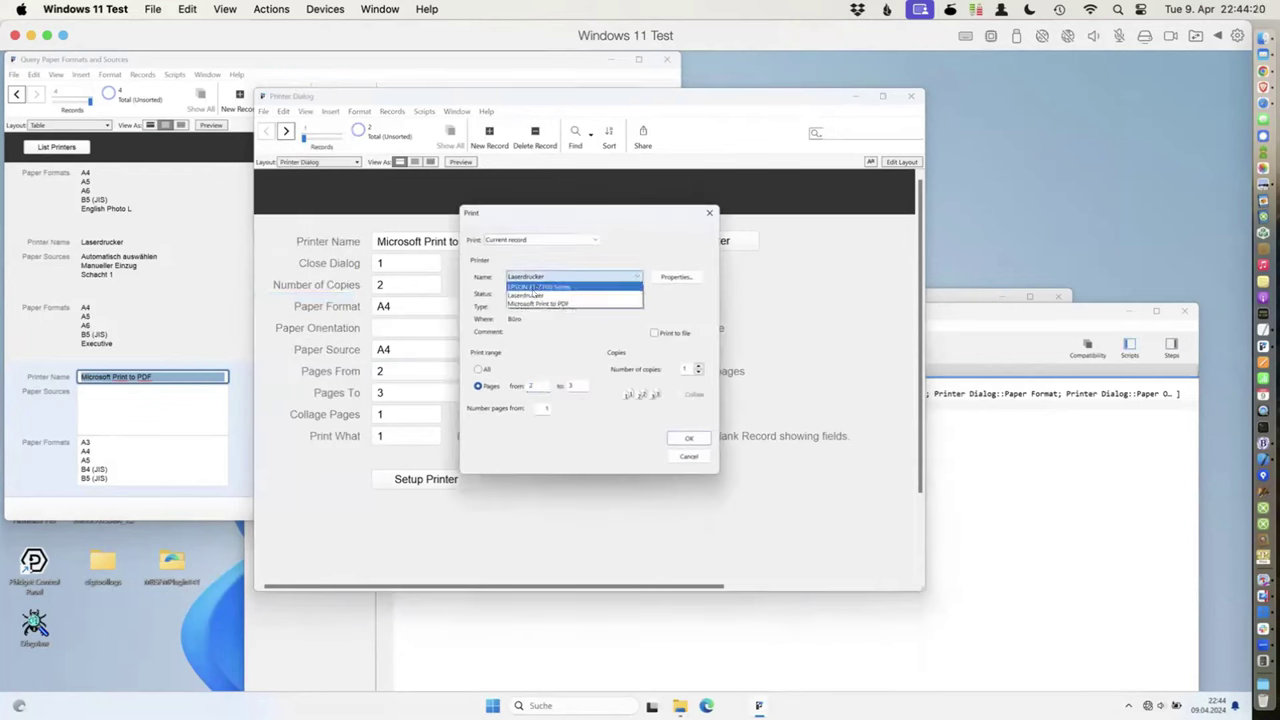
left_click(536, 303)
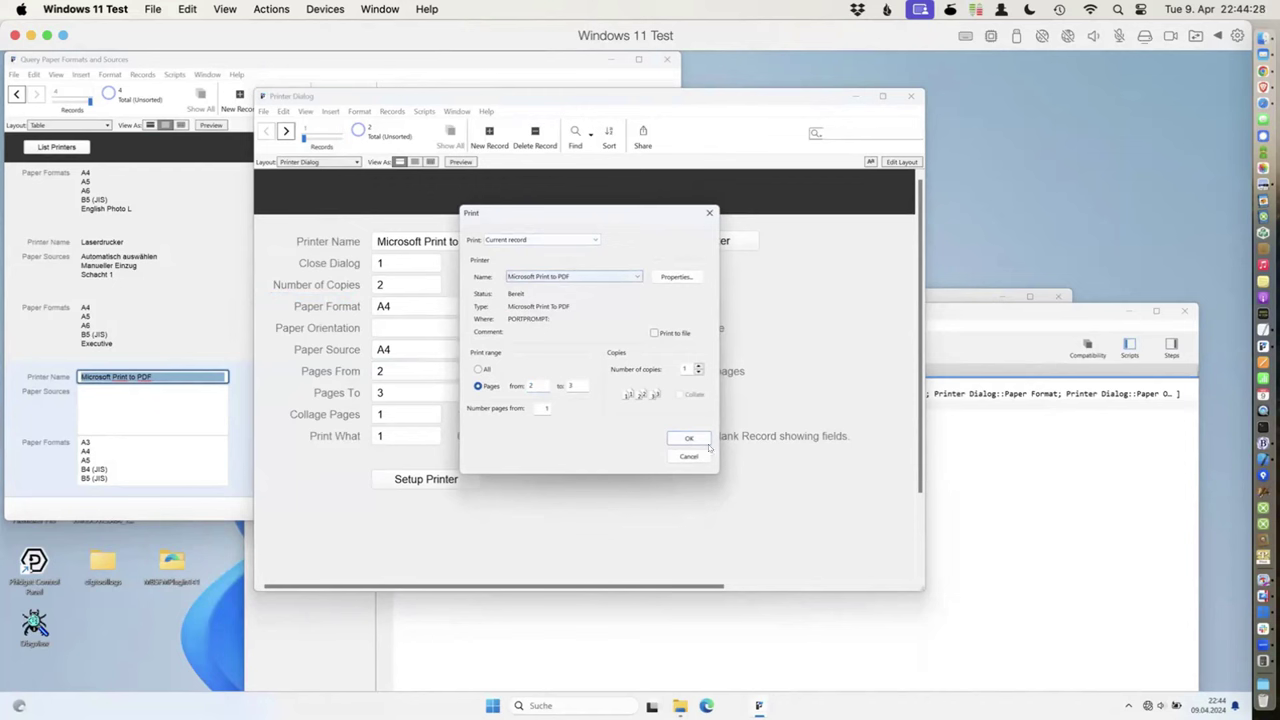
left_click(687, 438)
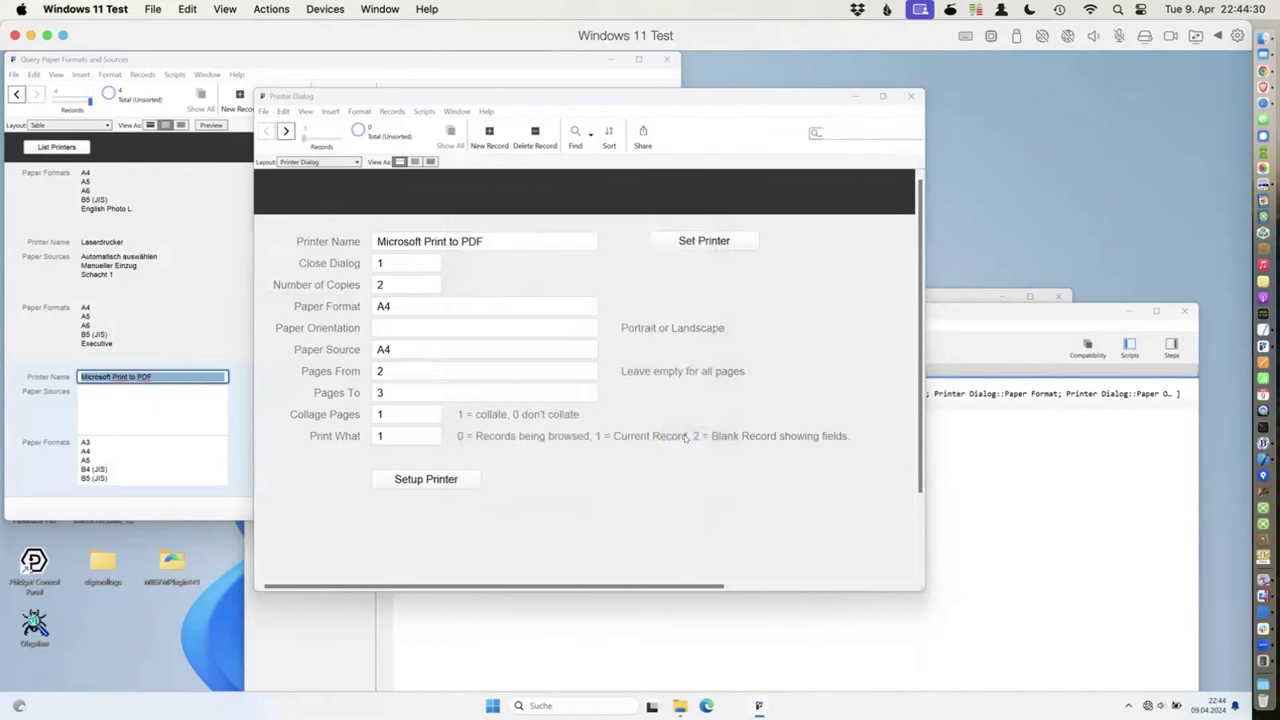
type("te")
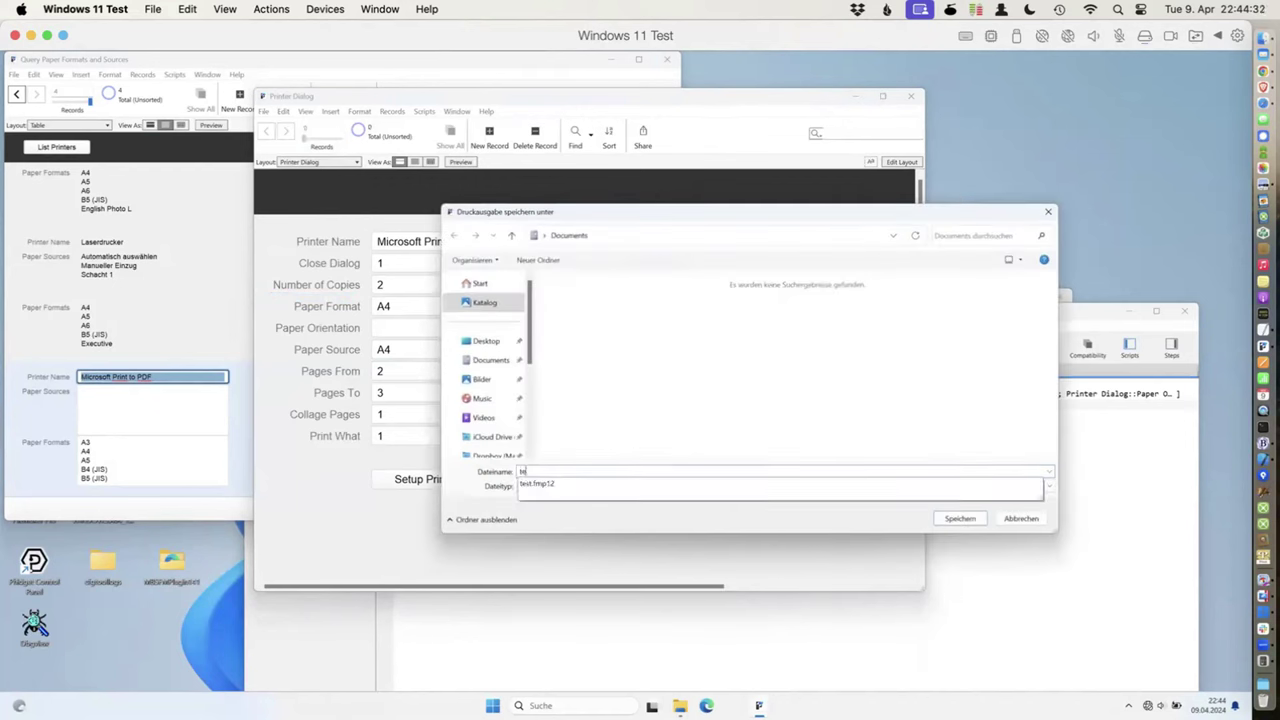
type("st")
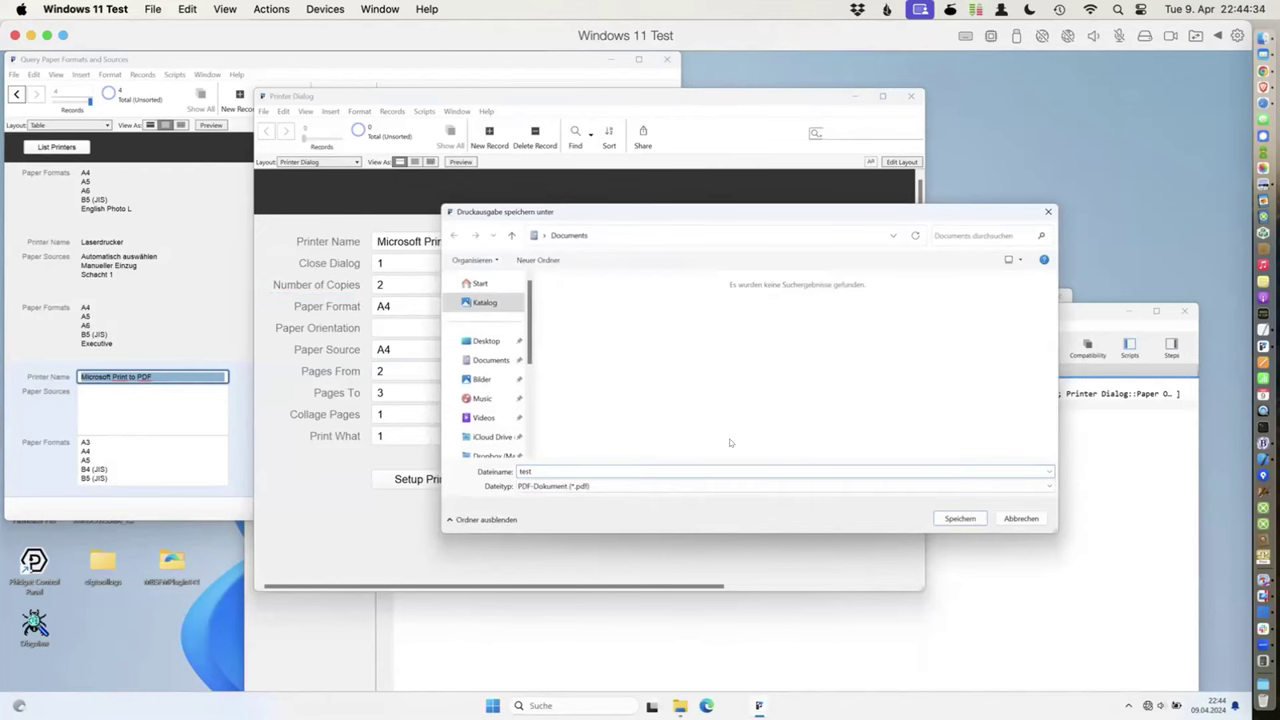
left_click(956, 518)
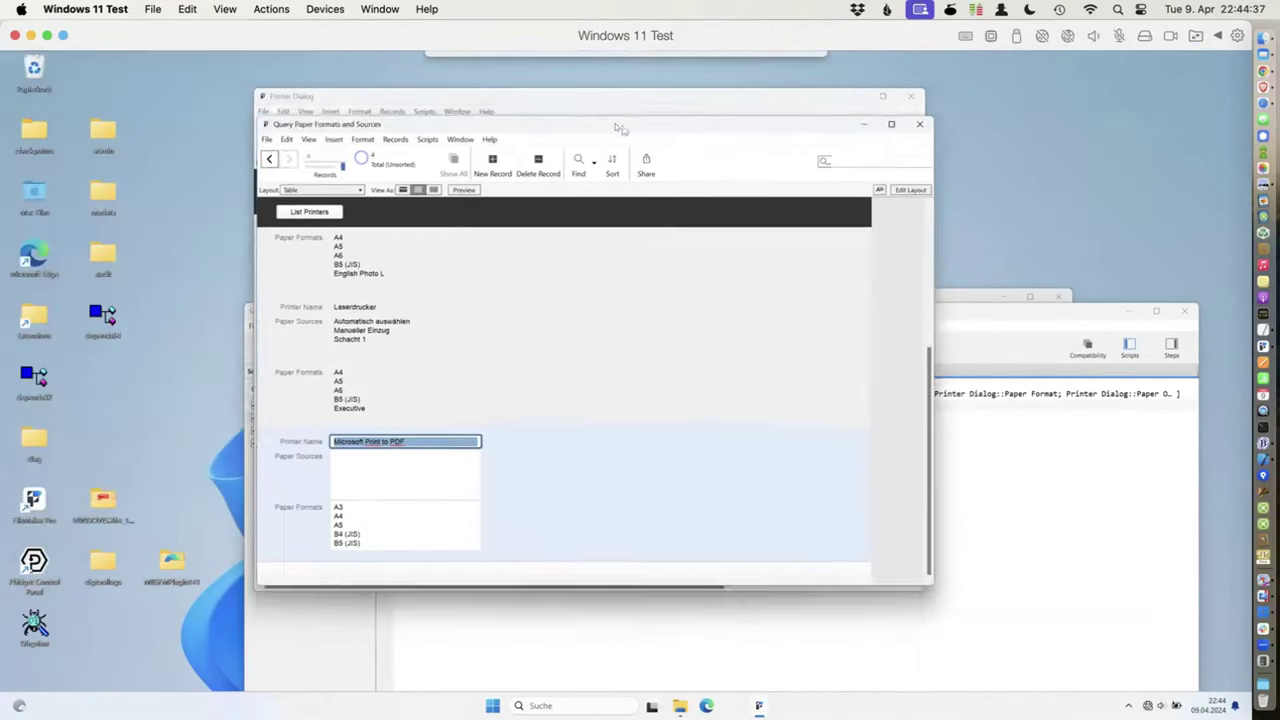
Move the Query Paper Formats and Sources window over beside the Printer Dialog fields and select the Laserdrucker record
left_click_drag(600, 108, 873, 170)
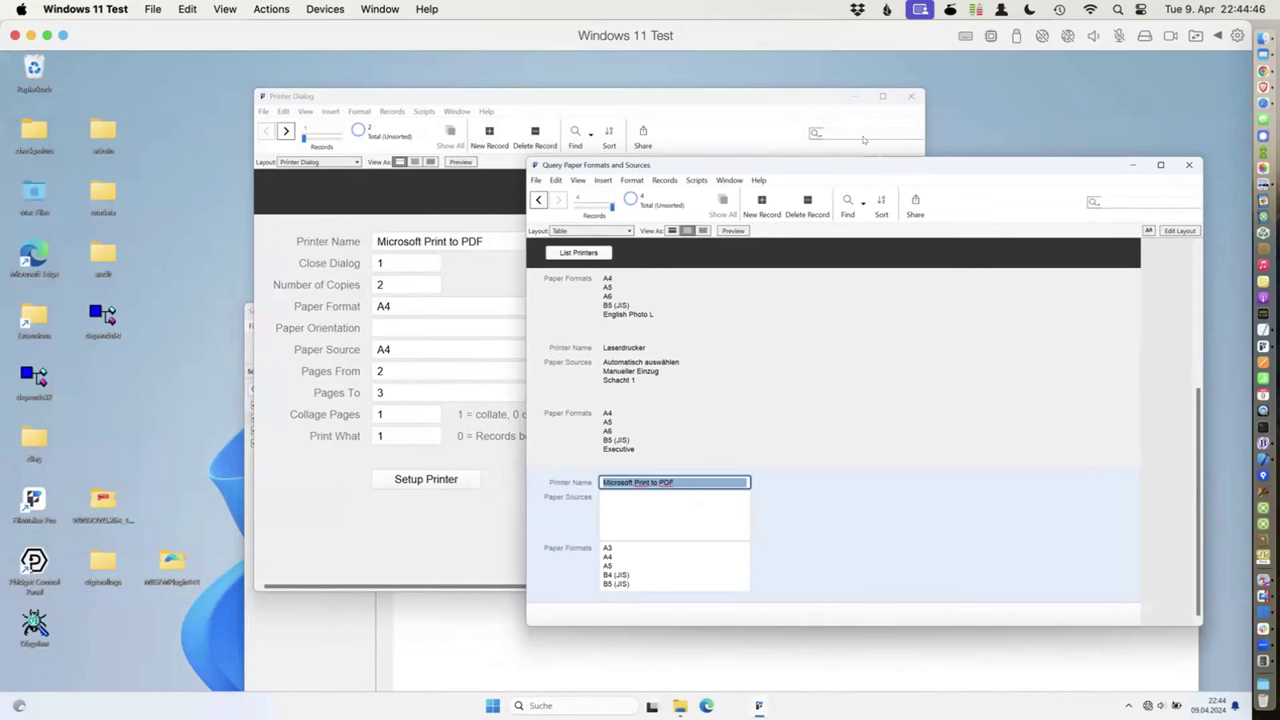
left_click_drag(655, 170, 602, 137)
left_click(784, 368)
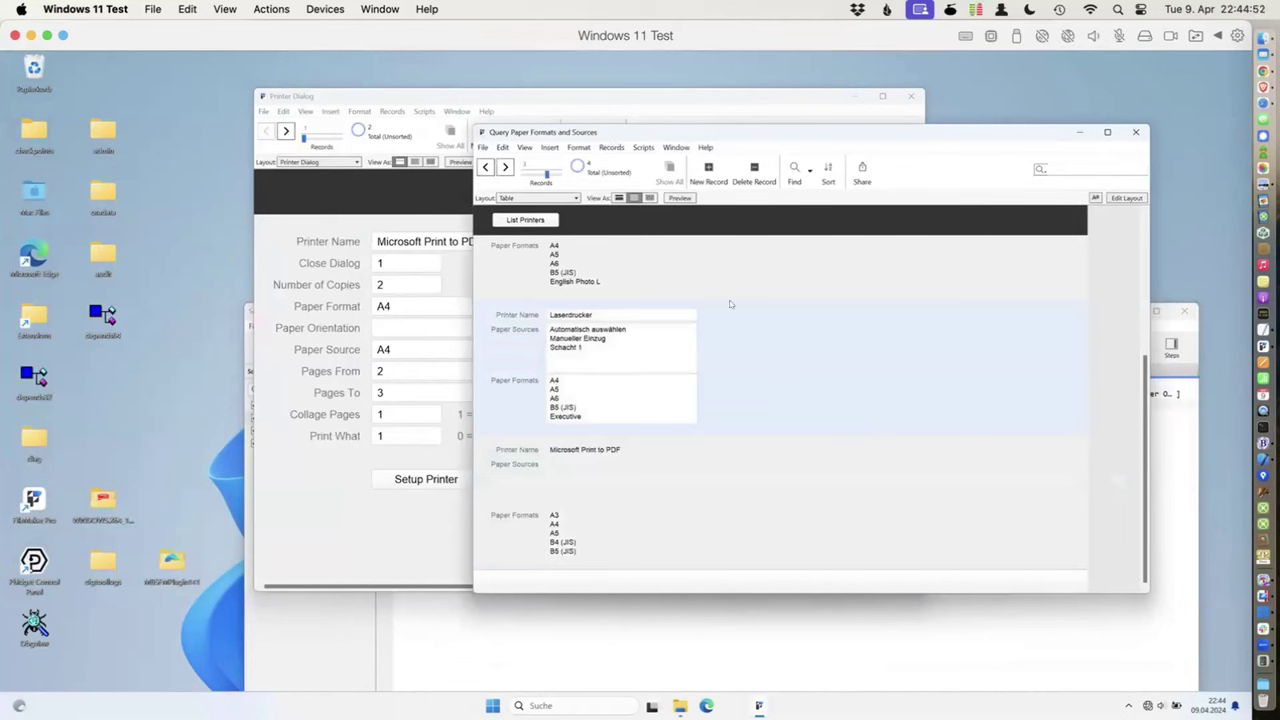
Look at the Save/Send Records As formats, including PDF, for the printer list without exporting anything
left_click(483, 148)
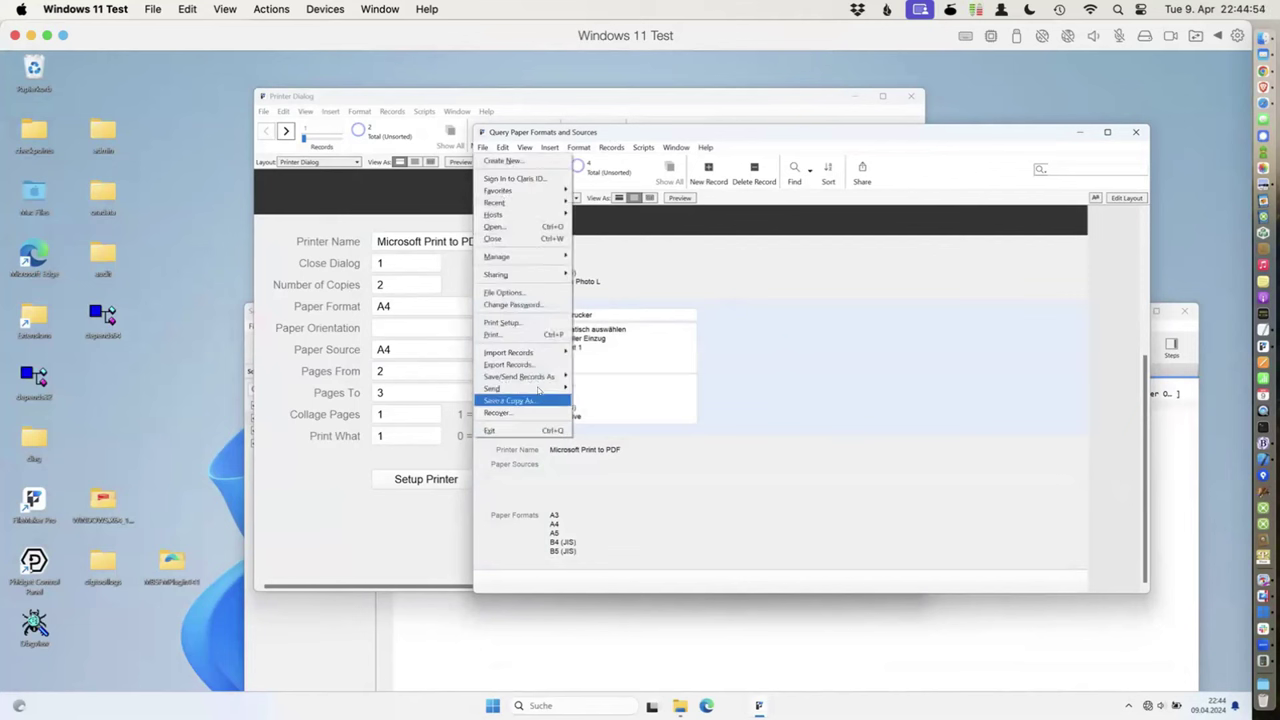
mouse_move(546, 378)
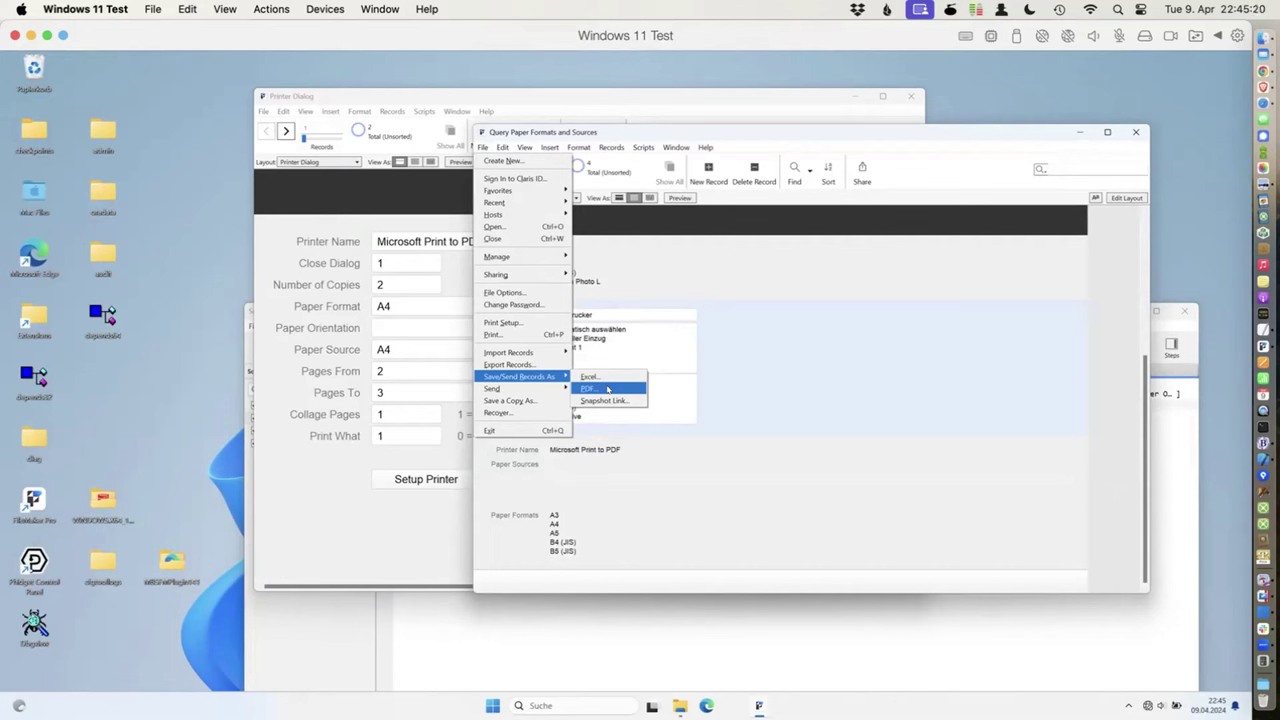
left_click(699, 388)
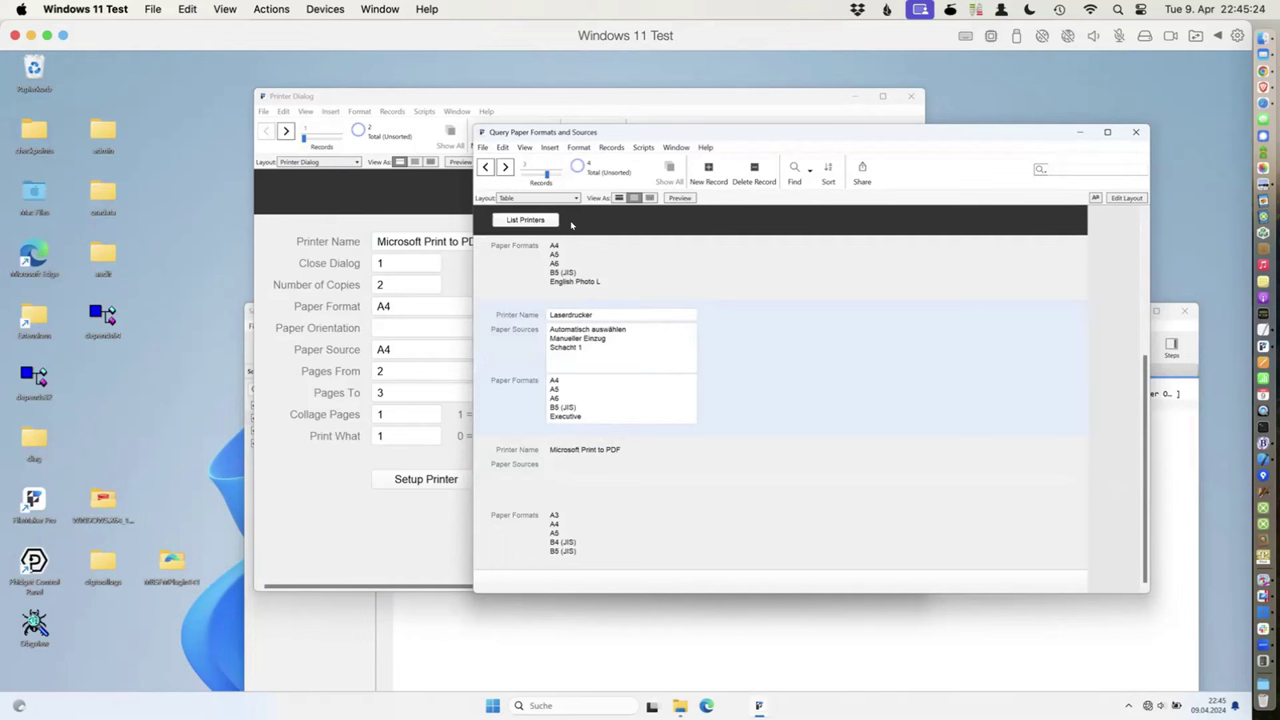